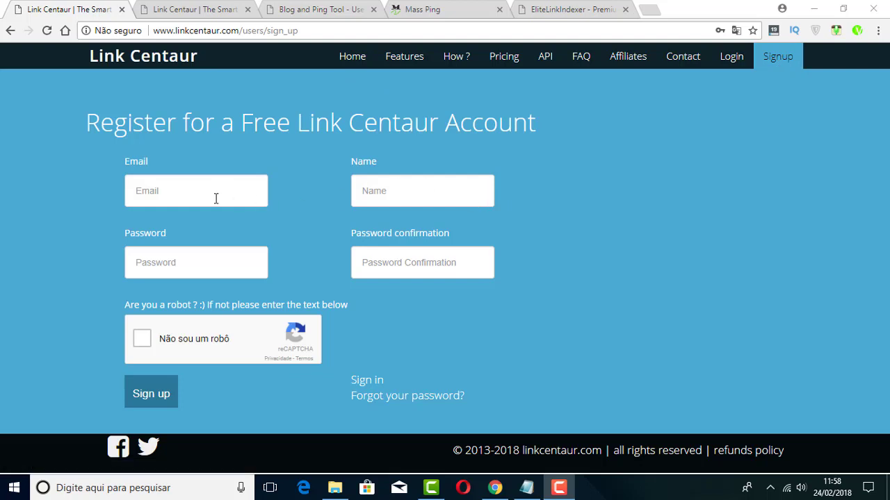
left_click(162, 191)
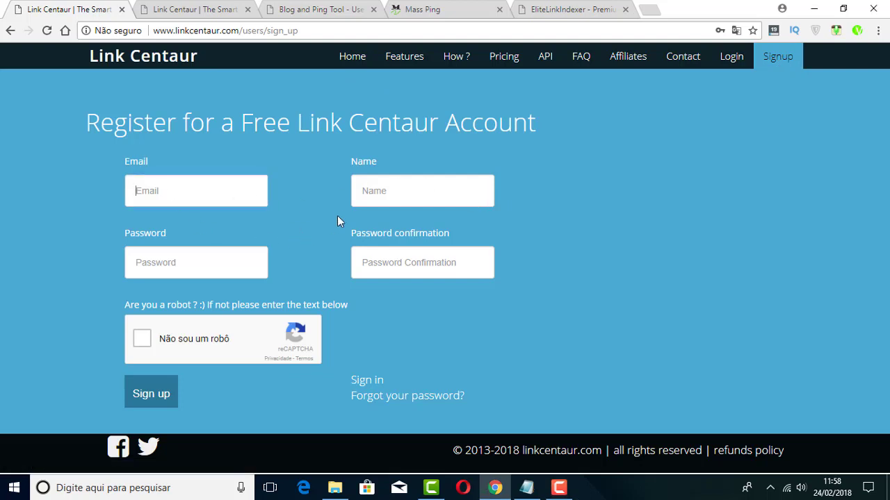
left_click(371, 190)
left_click(203, 258)
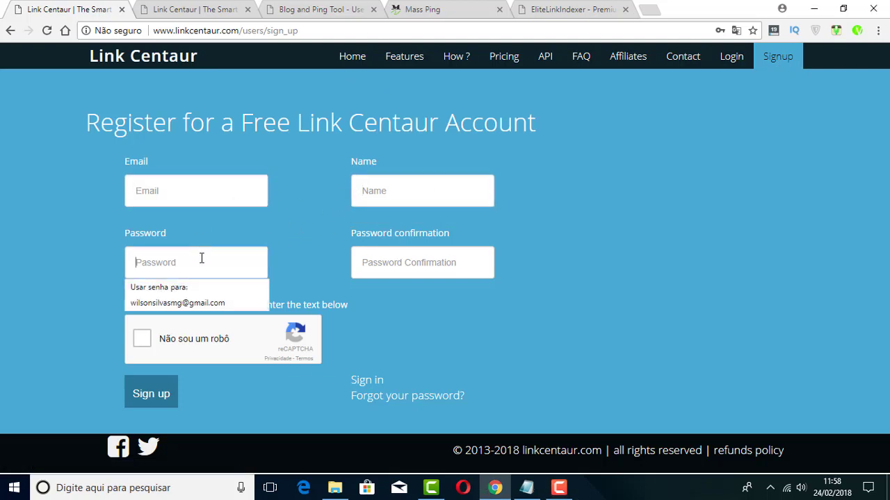
left_click(431, 311)
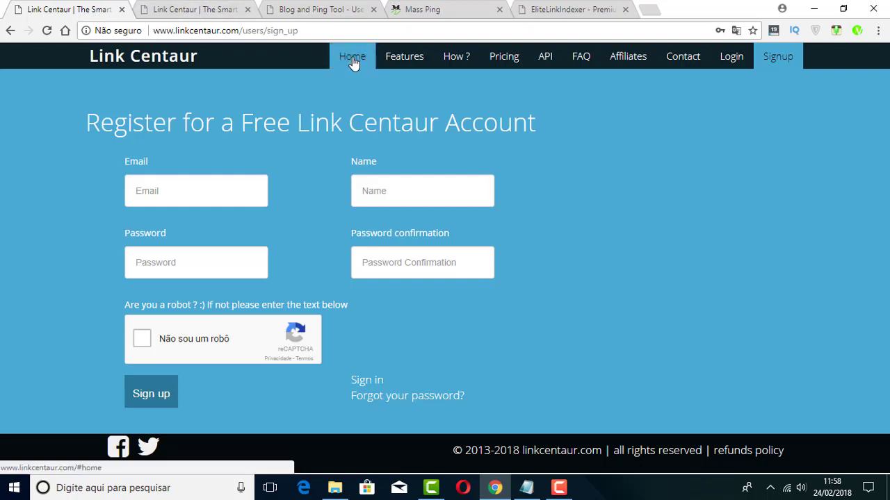
Create a new campaign named "campanha 001" in the signed-in Link Centaur account and save it.
left_click(205, 16)
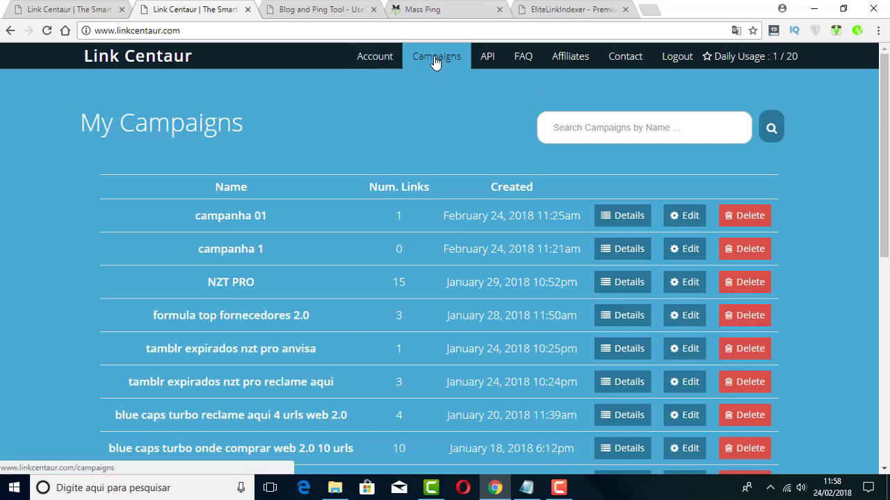
scroll(337, 179, "down", 6)
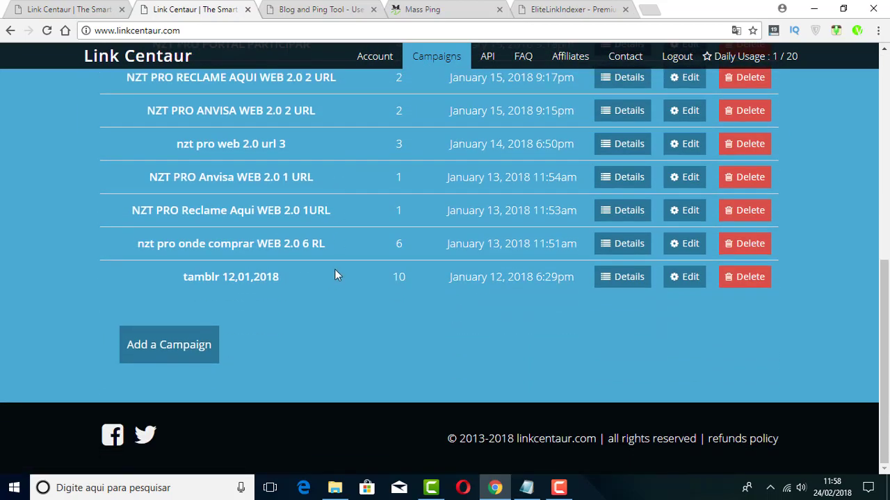
left_click(146, 347)
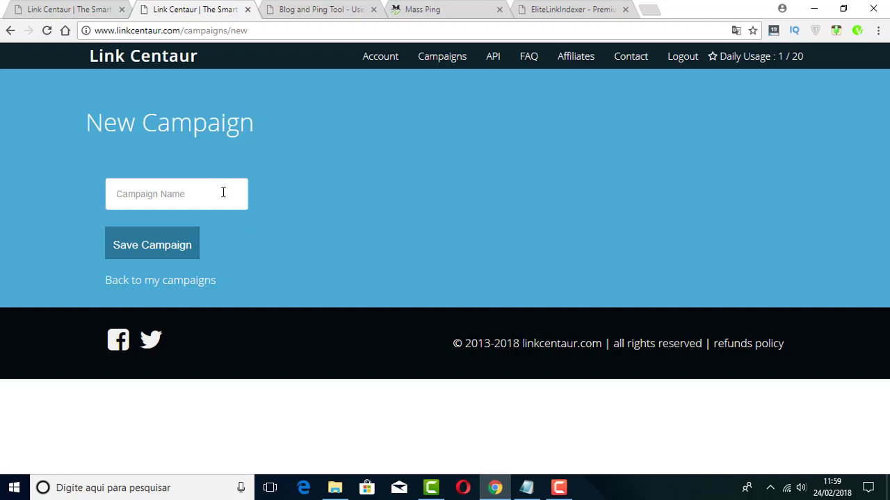
type("c")
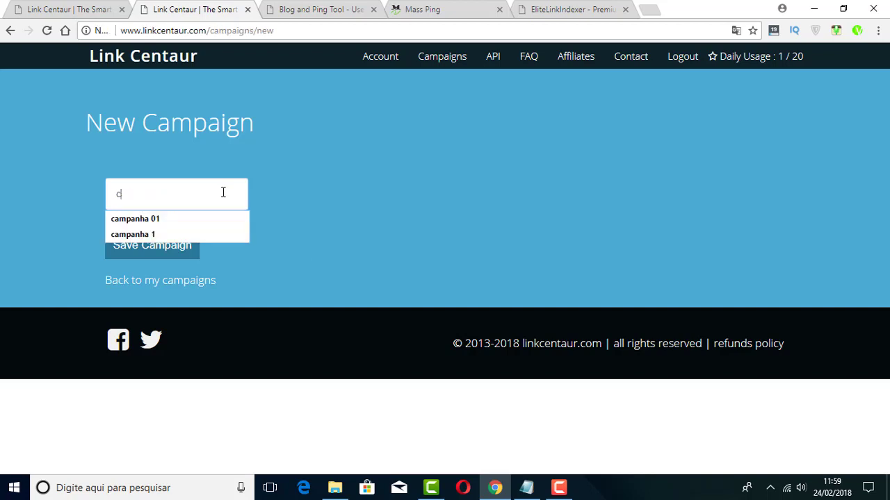
type("ama")
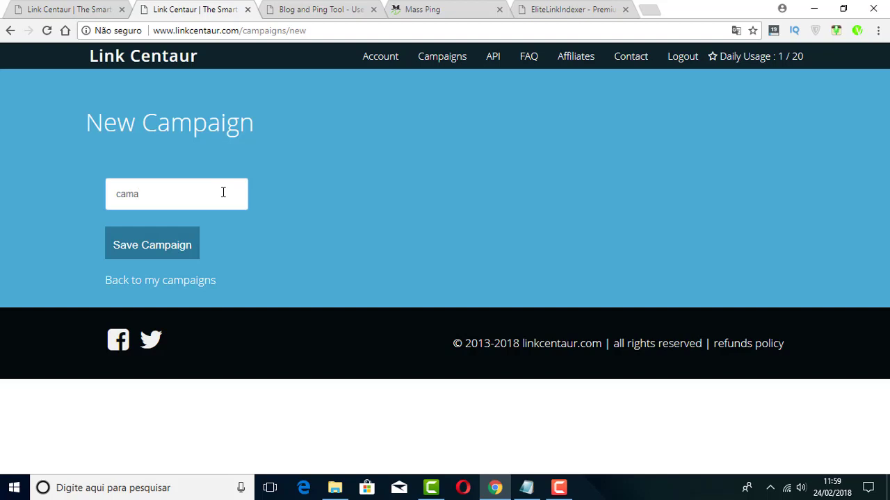
key("BackSpace")
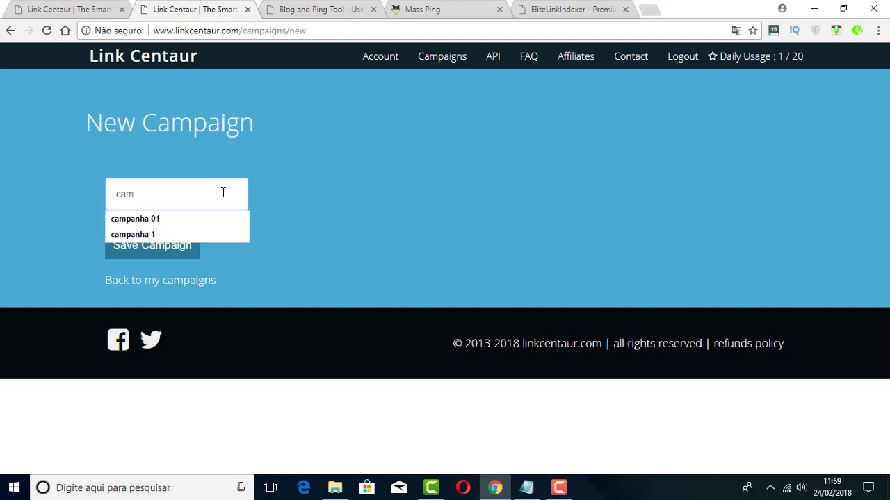
type("panha 001")
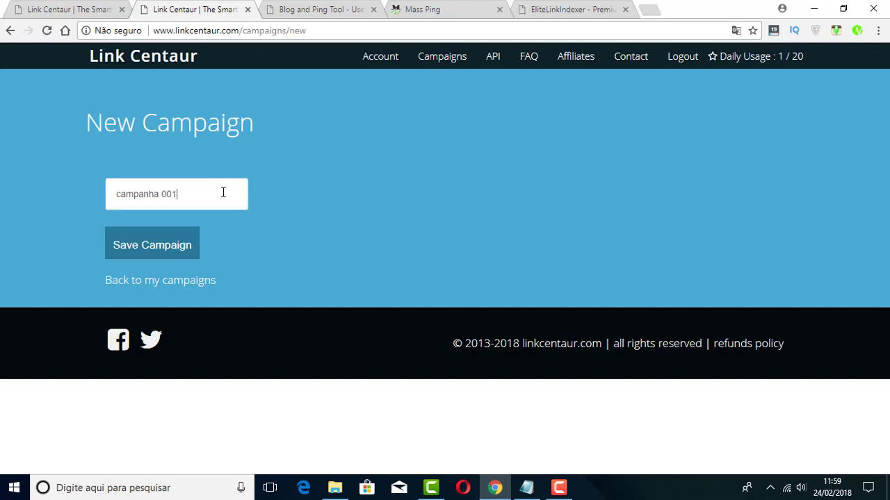
left_click(162, 252)
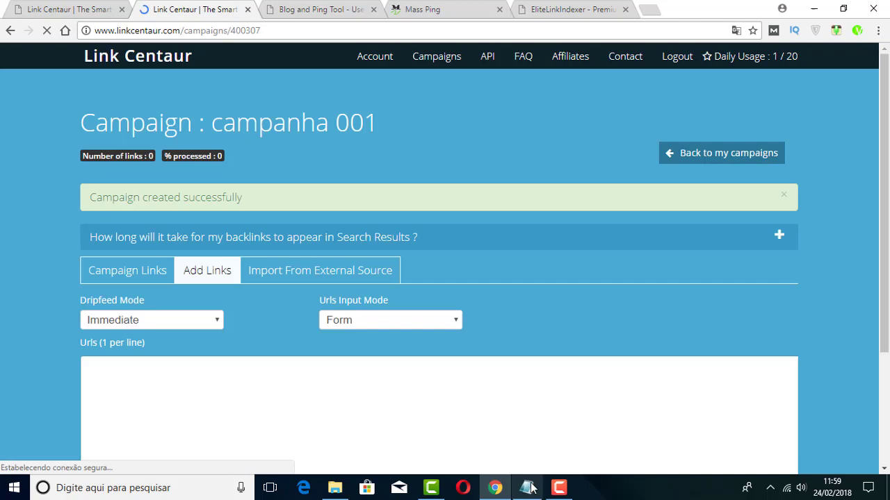
left_click(528, 489)
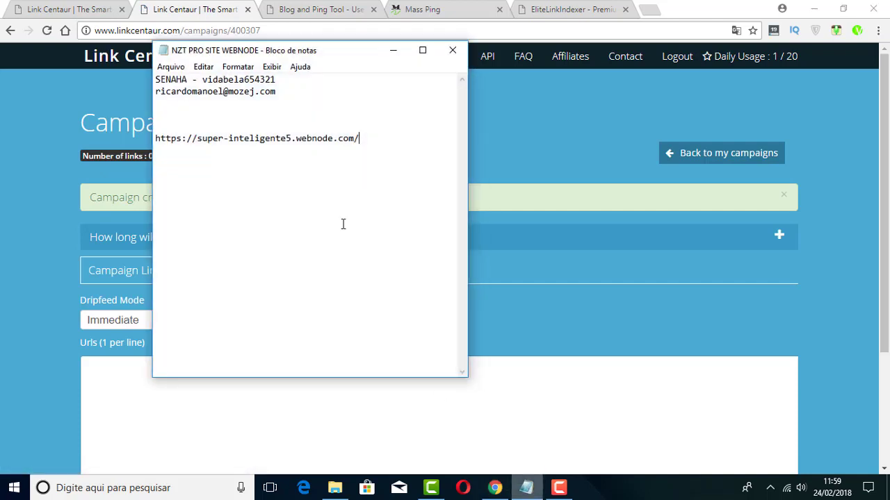
left_click_drag(382, 137, 150, 137)
right_click(177, 140)
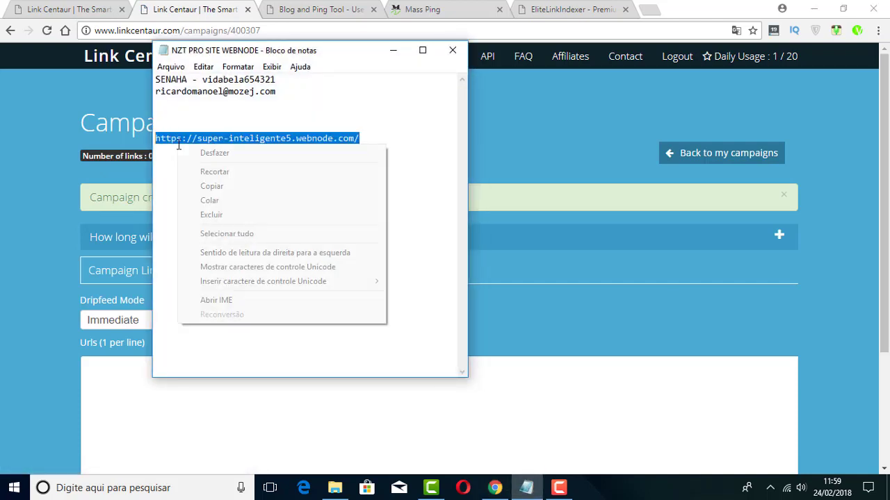
left_click(212, 185)
left_click(400, 57)
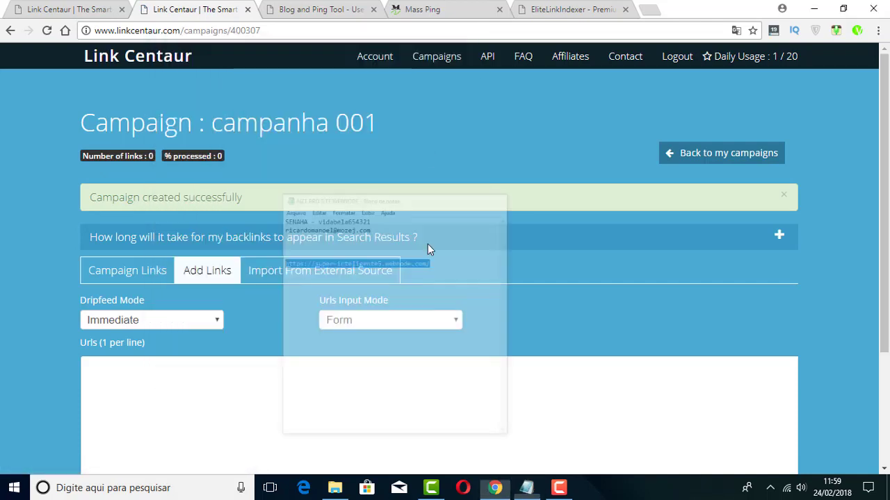
Paste the copied webnode URL into the campaign's list of links to add.
scroll(429, 183, "down", 3)
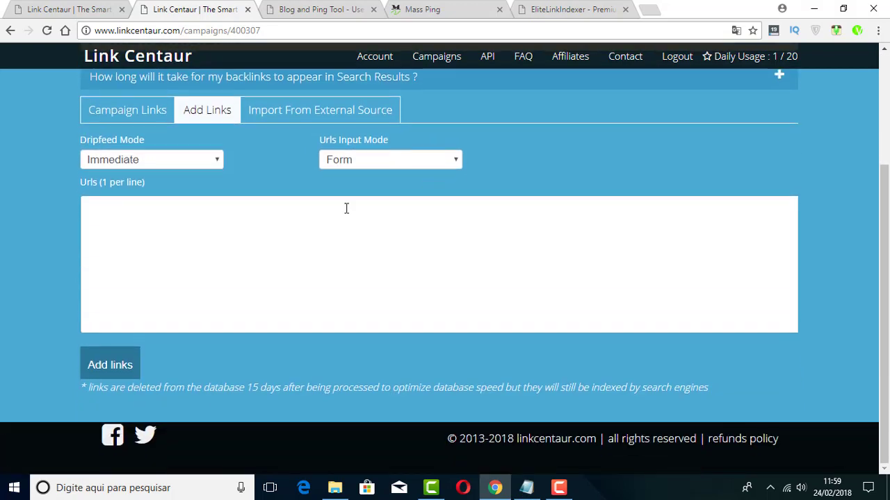
left_click(104, 210)
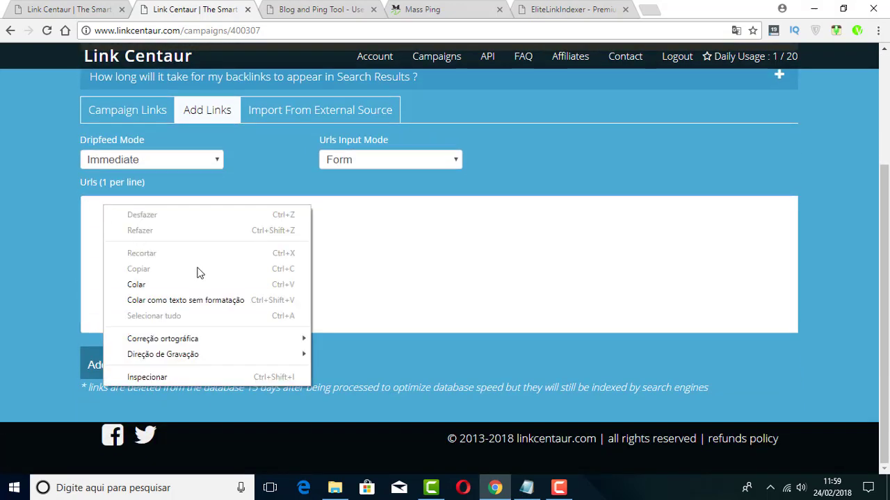
left_click(167, 284)
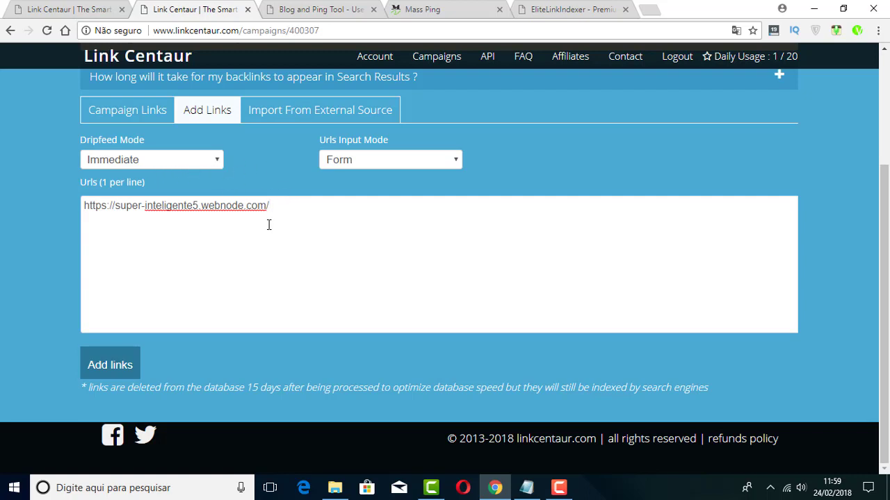
Translate the campaign page into Portuguese and review the available Dripfeed modes.
left_click(213, 167)
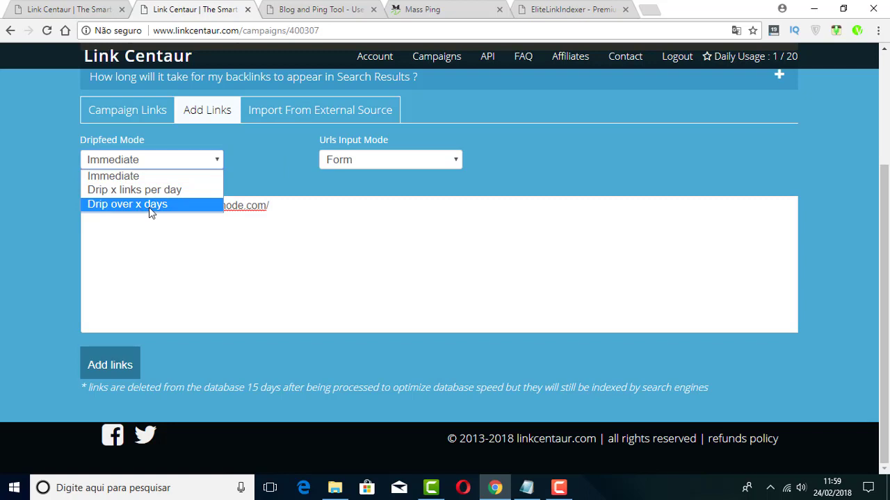
left_click(273, 152)
right_click(693, 171)
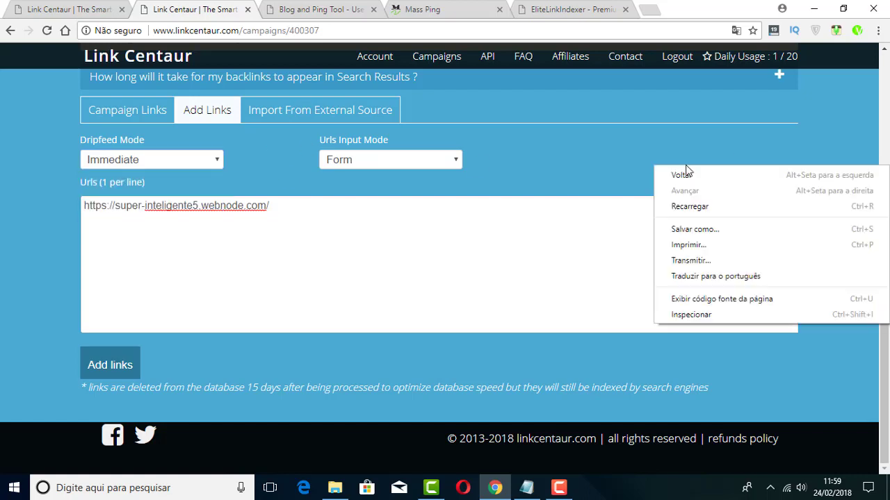
left_click(723, 281)
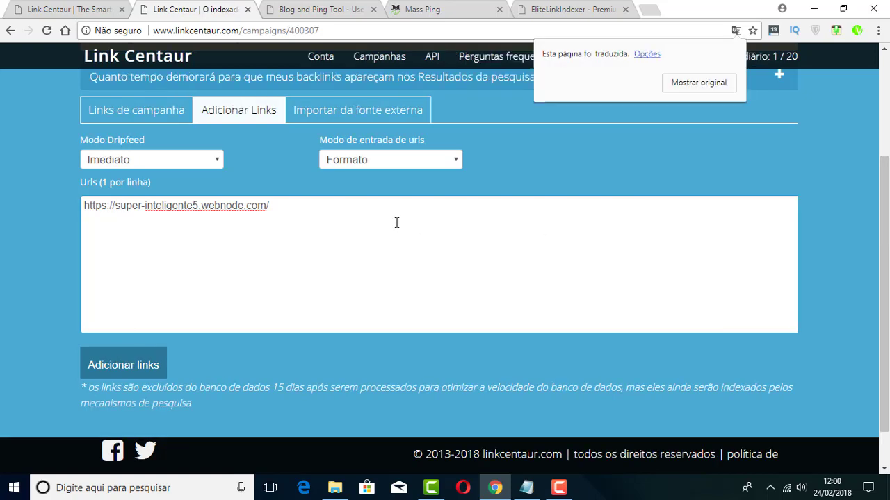
left_click(219, 159)
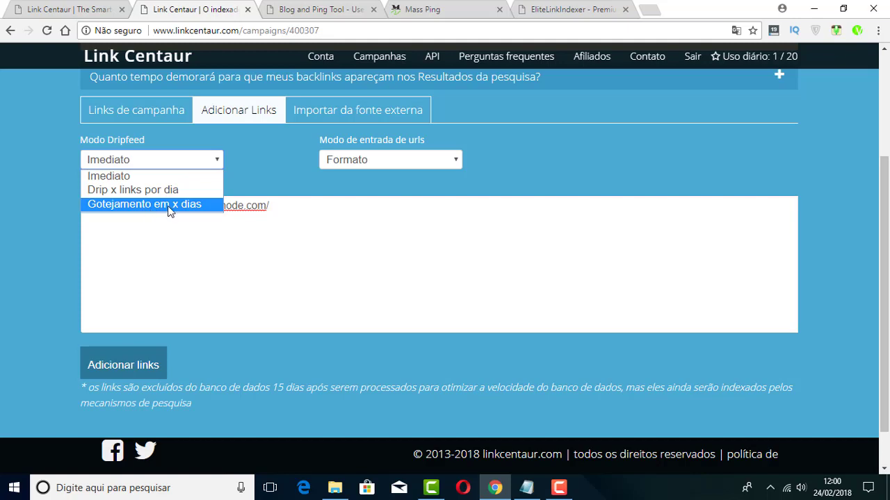
left_click(271, 174)
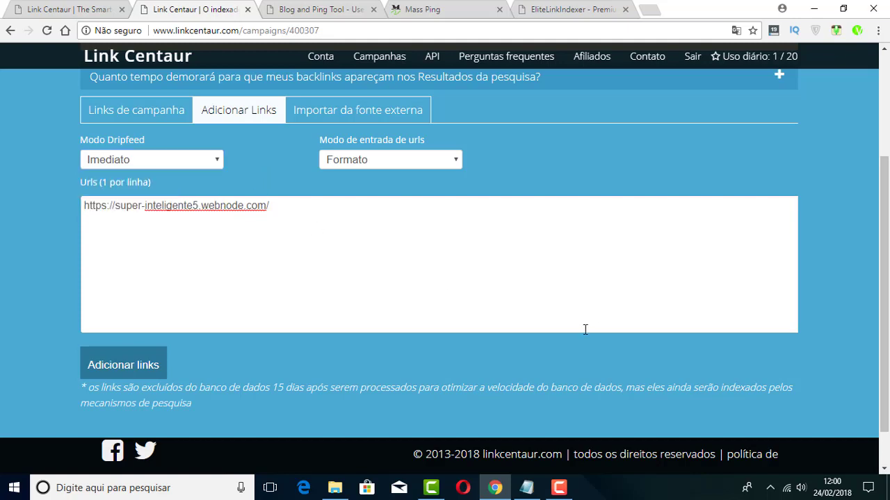
Submit the pasted webnode link to the campaign "campanha 001".
scroll(582, 306, "up", 3)
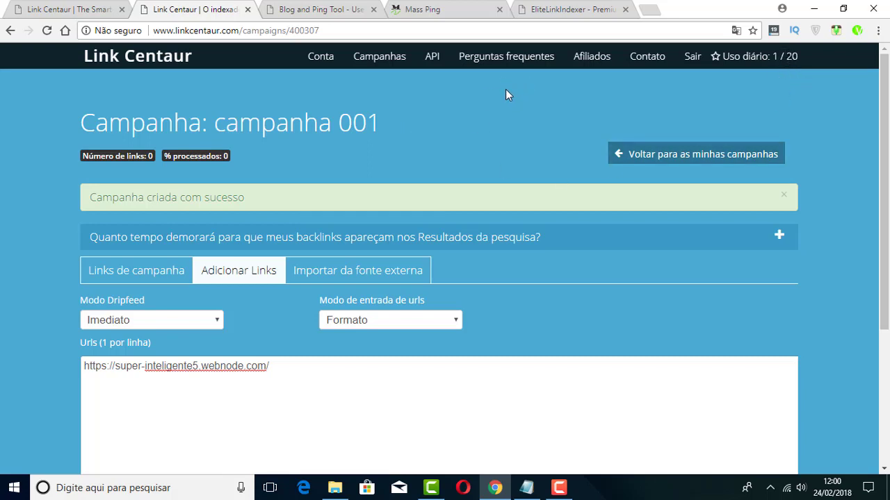
scroll(505, 94, "down", 3)
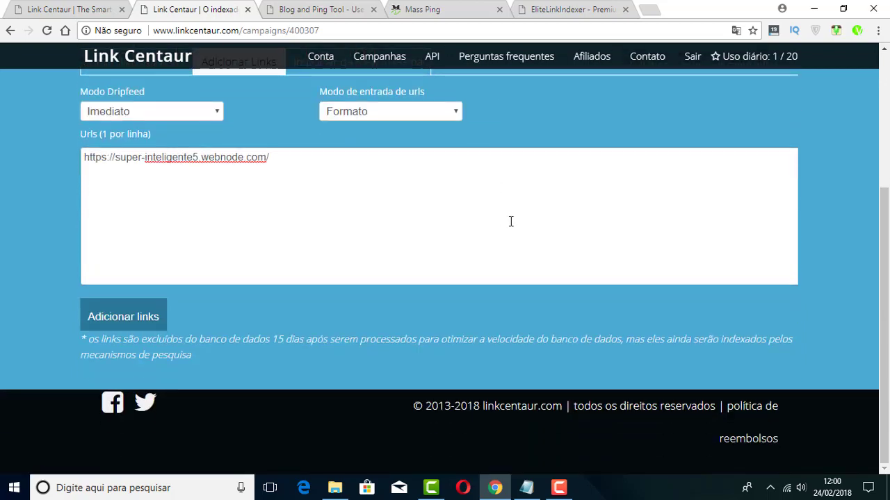
scroll(511, 221, "up", 3)
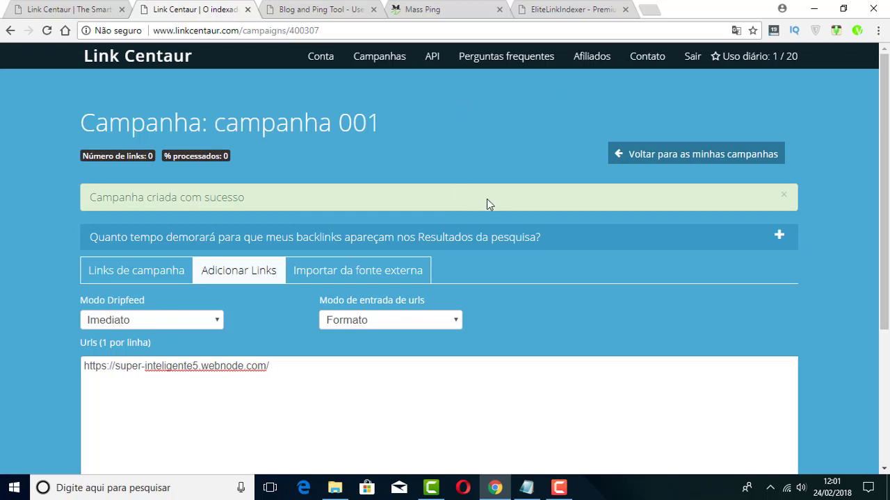
scroll(487, 198, "down", 3)
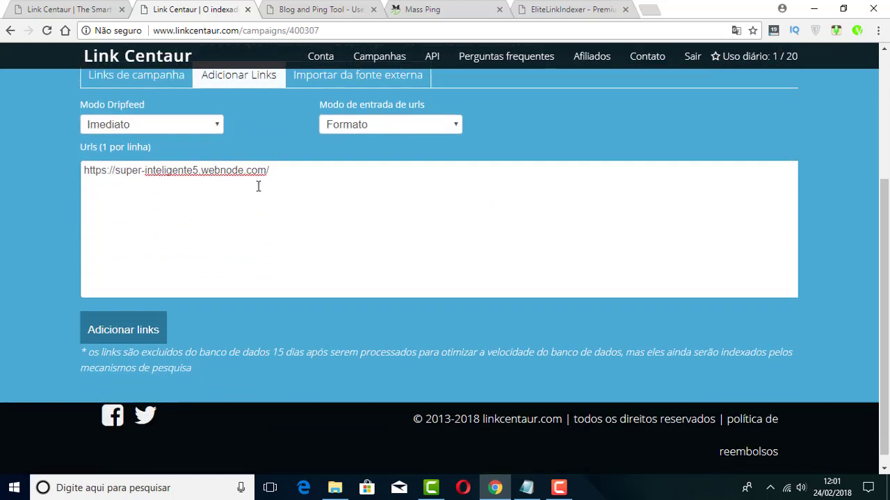
left_click(109, 332)
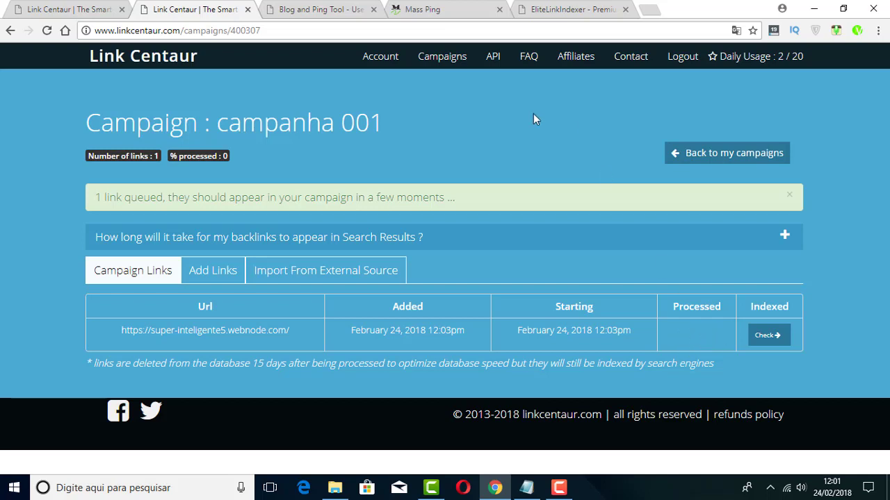
Examine the EliteLinkIndexer home page and compare its free and paid plans.
left_click(570, 11)
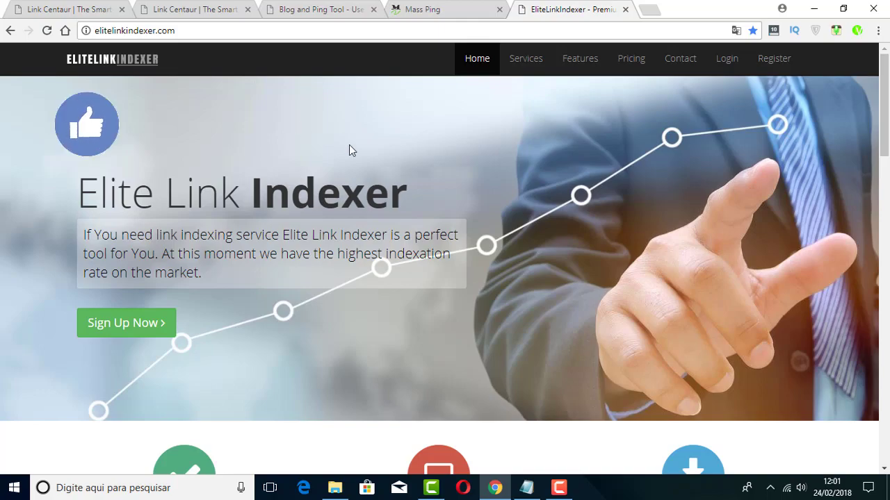
scroll(351, 146, "down", 15)
scroll(351, 147, "up", 10)
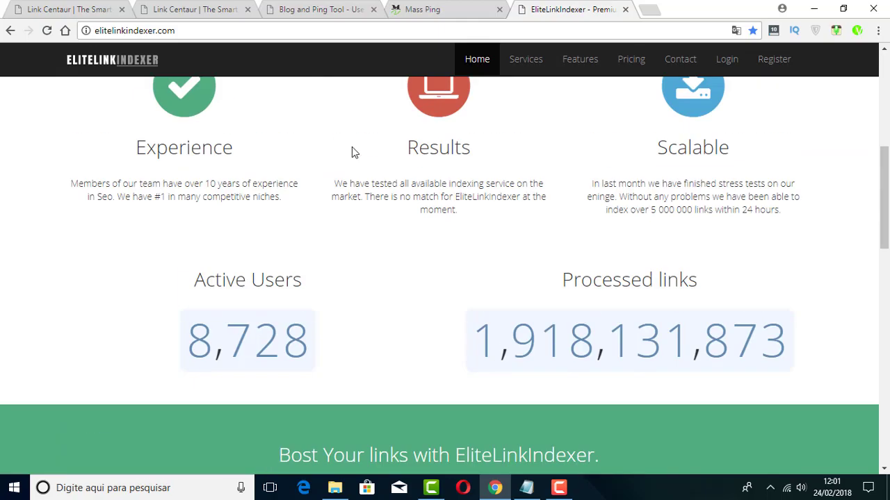
scroll(352, 147, "up", 3)
scroll(352, 147, "down", 12)
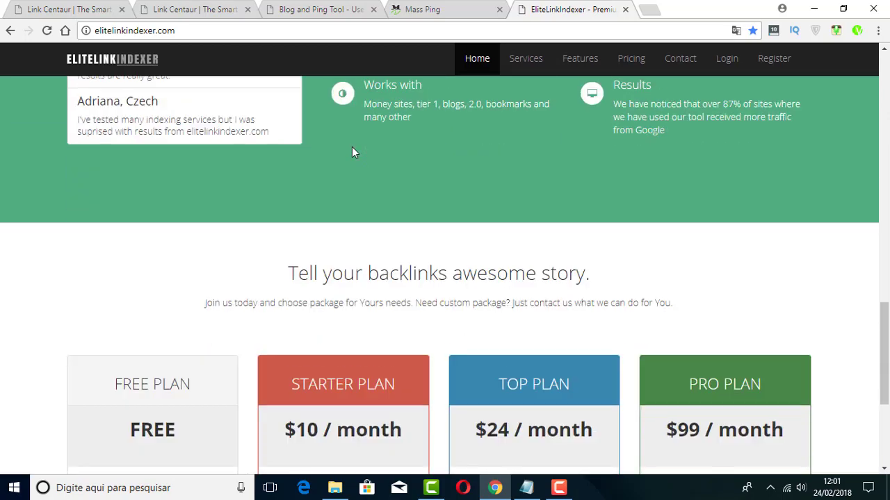
scroll(352, 146, "down", 4)
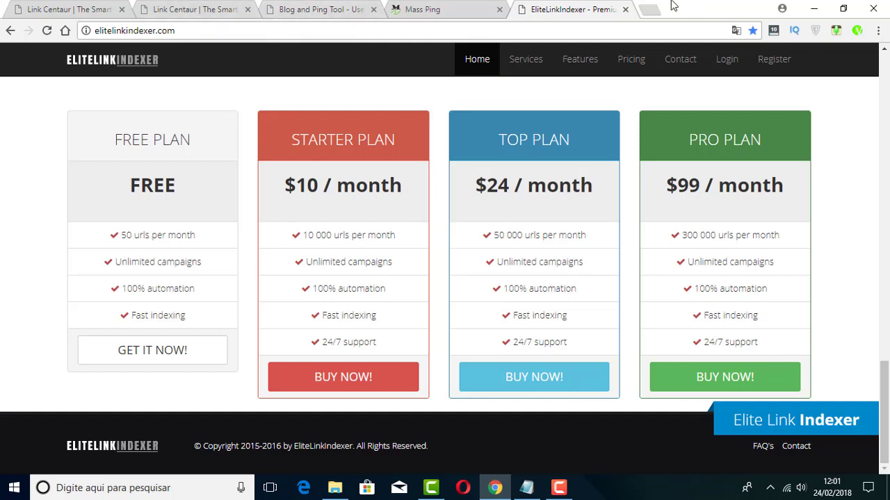
Search Google for "index links" in a new tab and look through the backlink indexing services in the results.
left_click(648, 9)
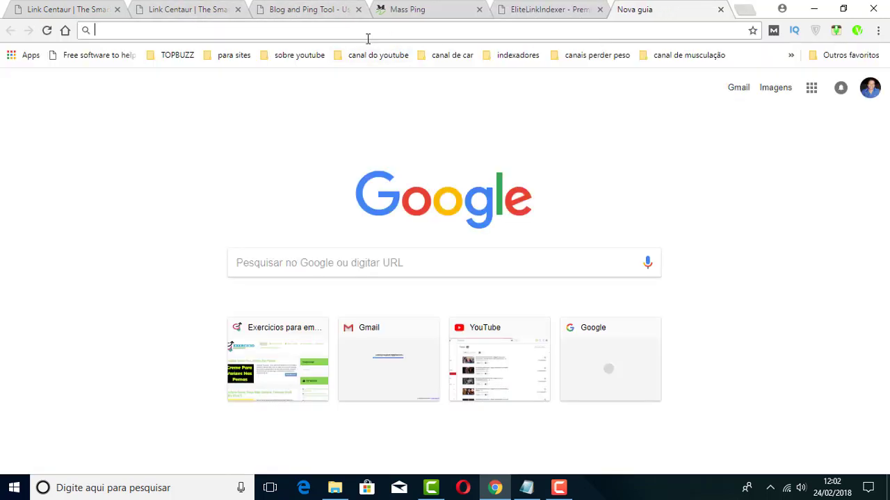
type("lin")
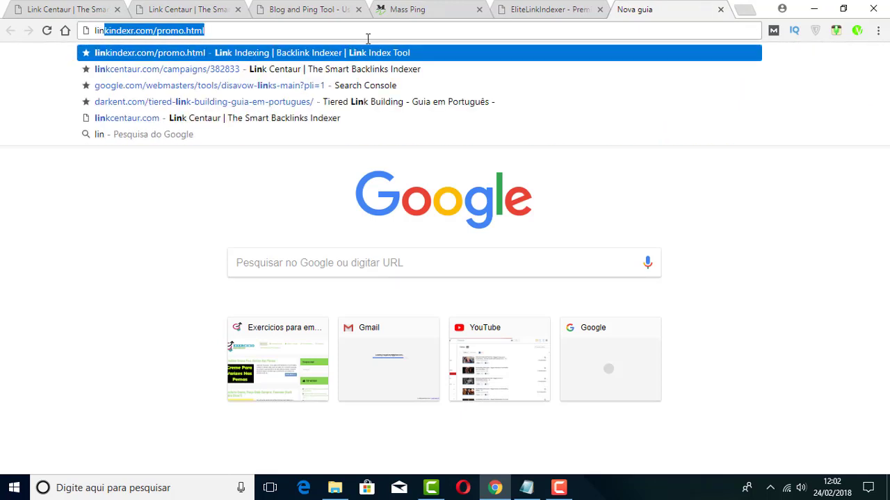
key("BackSpace")
key("BackSpace")
key("BackSpace")
key("BackSpace")
type("i")
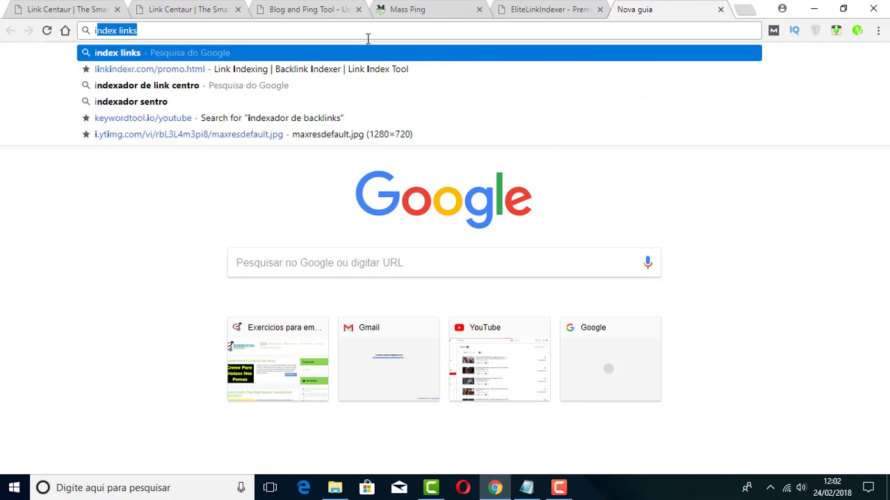
type("ndex")
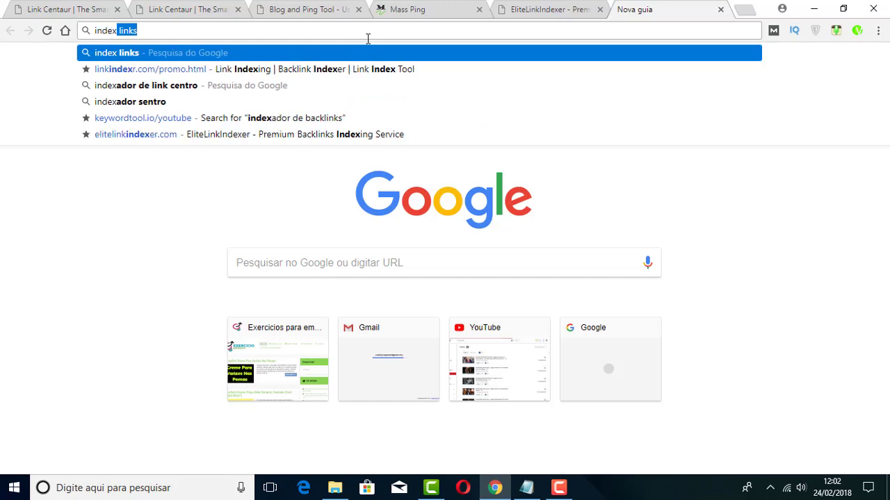
key("Return")
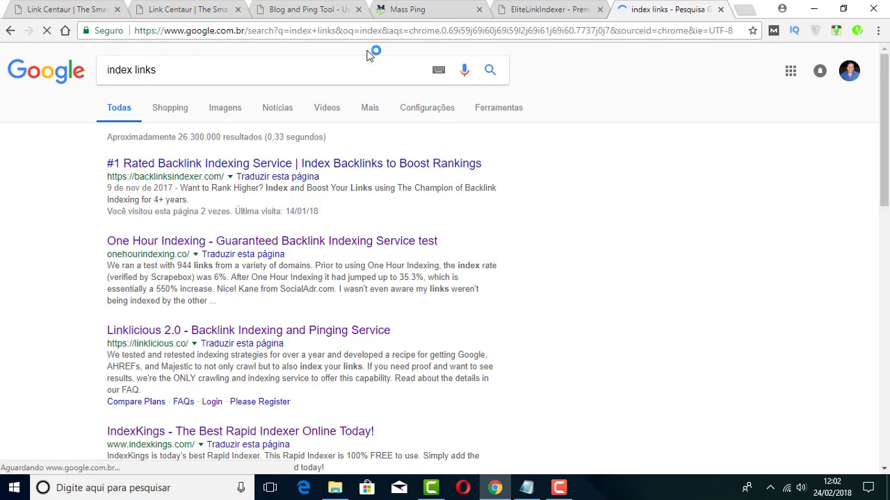
scroll(452, 308, "down", 2)
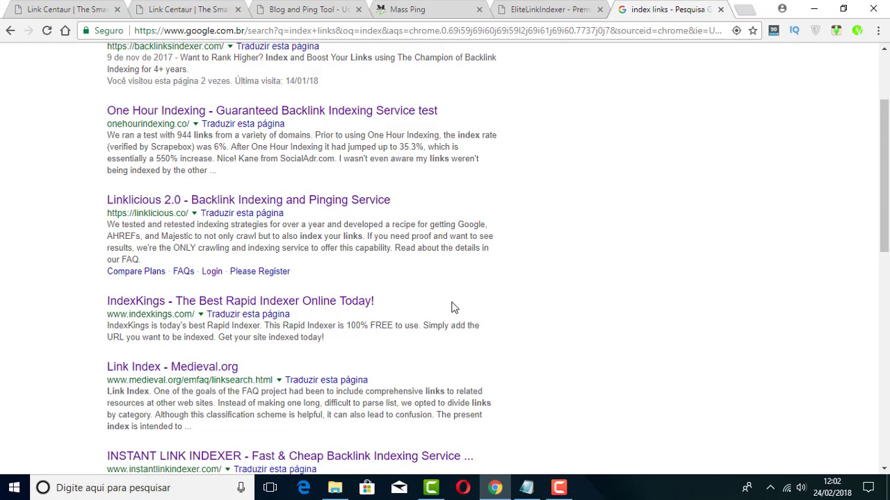
scroll(452, 307, "up", 1)
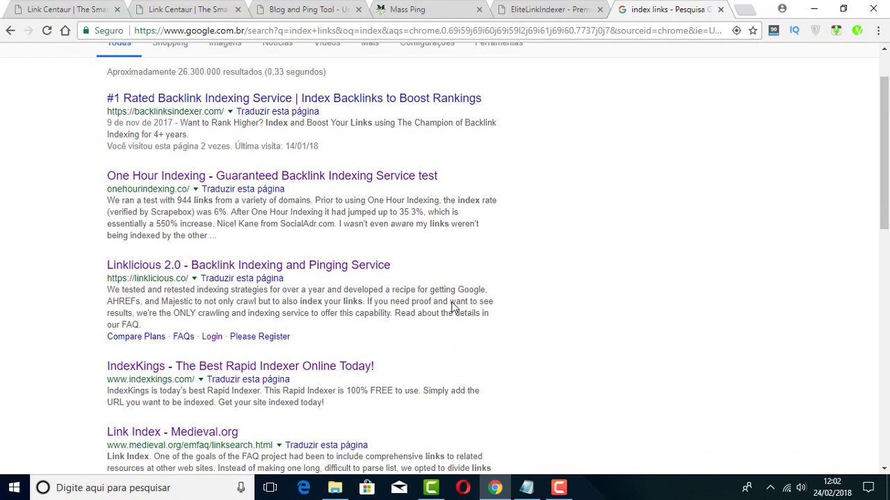
scroll(452, 307, "up", 1)
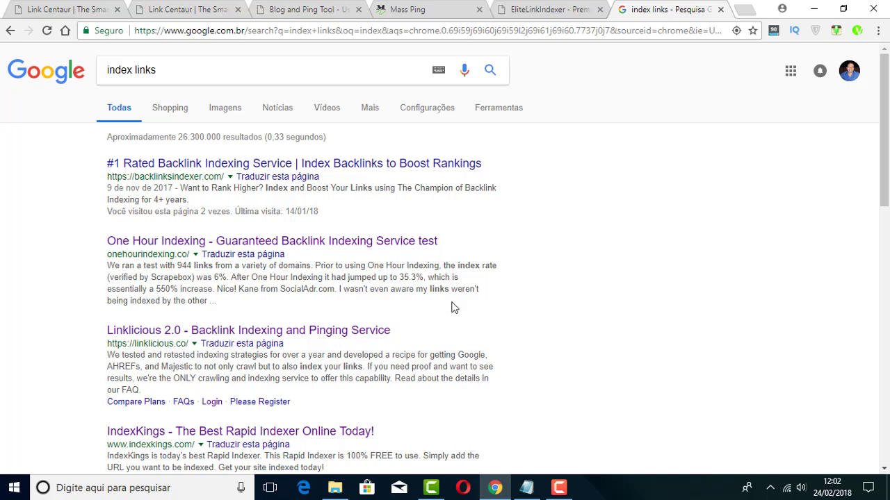
Review the EliteLinkIndexer home page from the pricing plans up to its introduction, and return to the Link Centaur campaign "campanha 001".
left_click(556, 15)
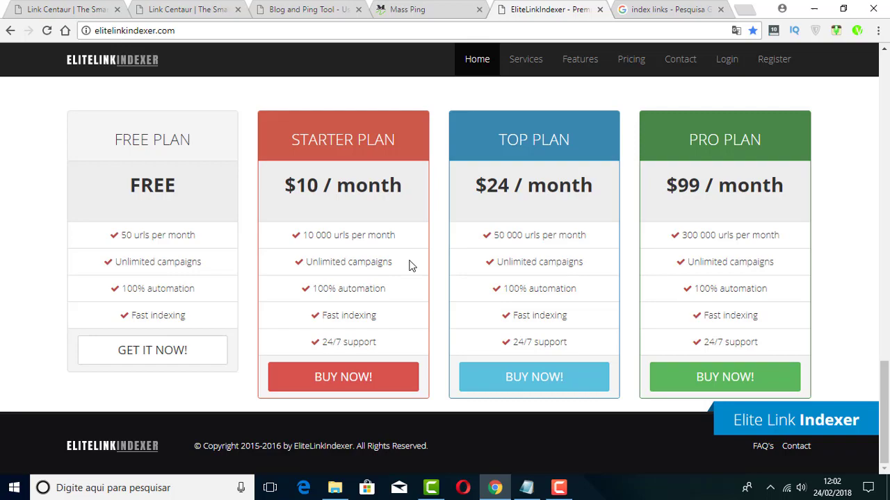
scroll(409, 264, "up", 6)
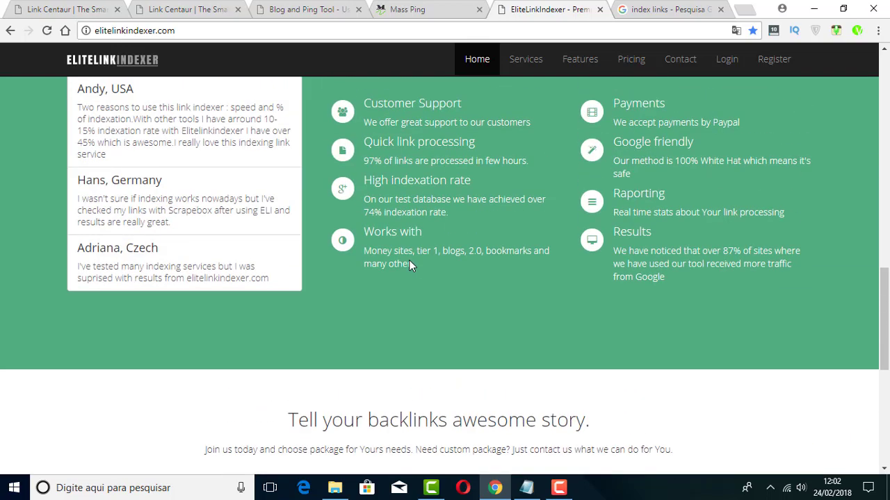
scroll(410, 263, "up", 10)
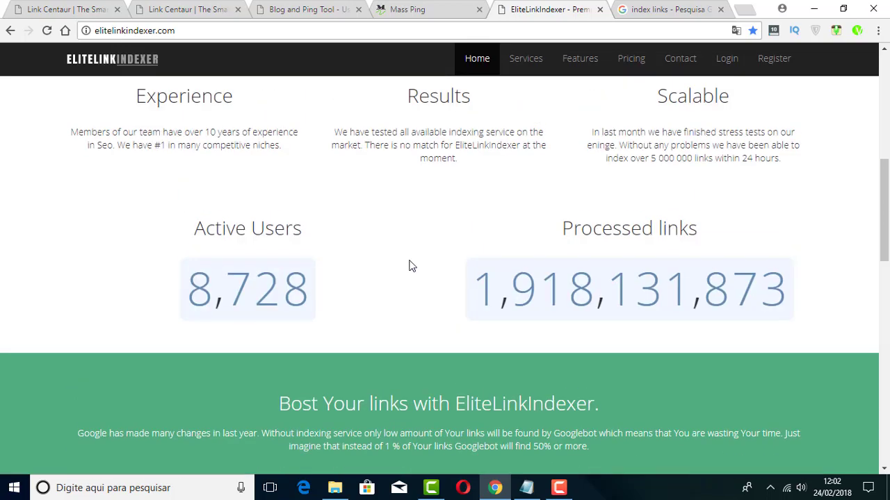
scroll(410, 264, "up", 4)
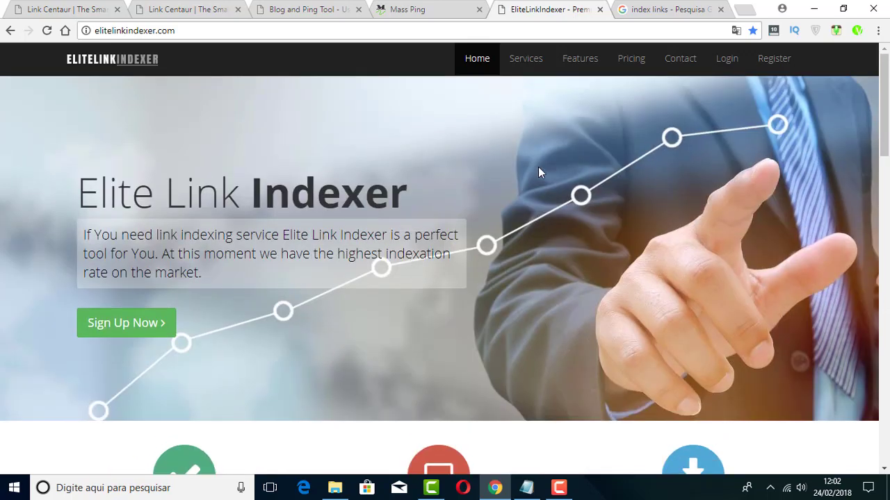
left_click(183, 11)
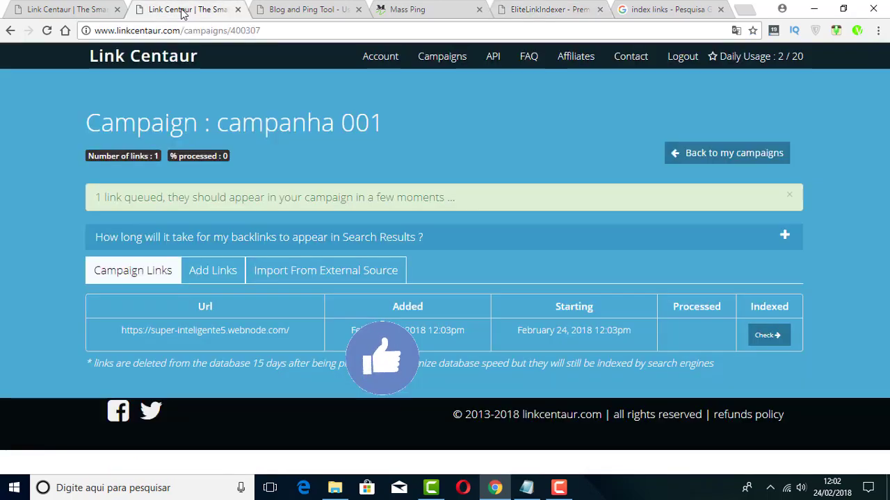